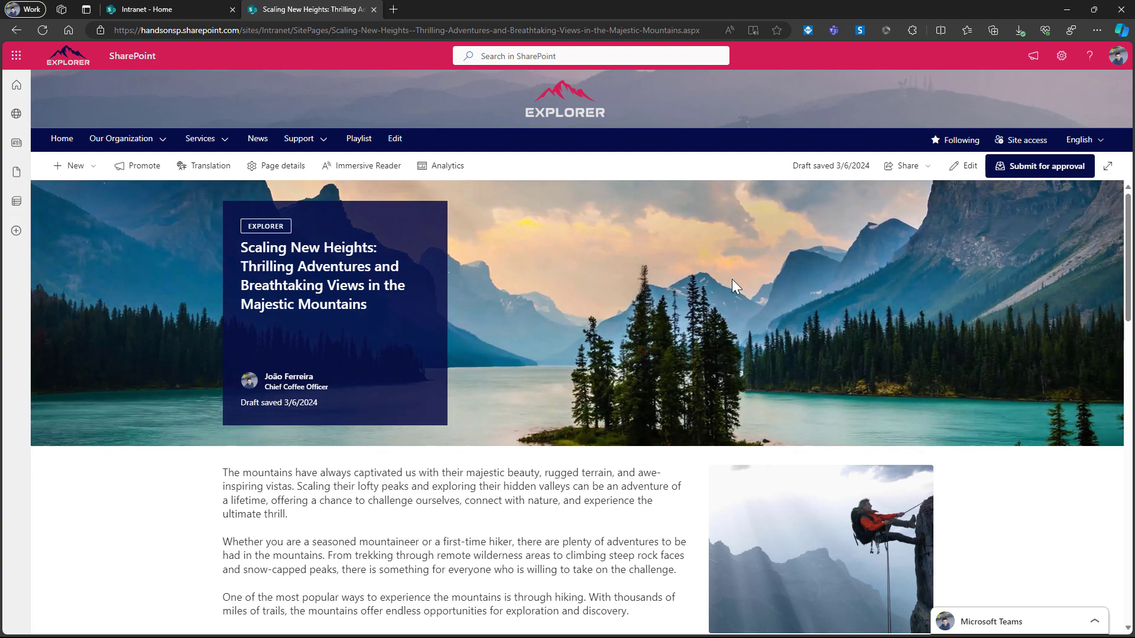
- Put the news page into edit mode and scroll down to the dark Resources section
scroll(691, 393, "down", 5)
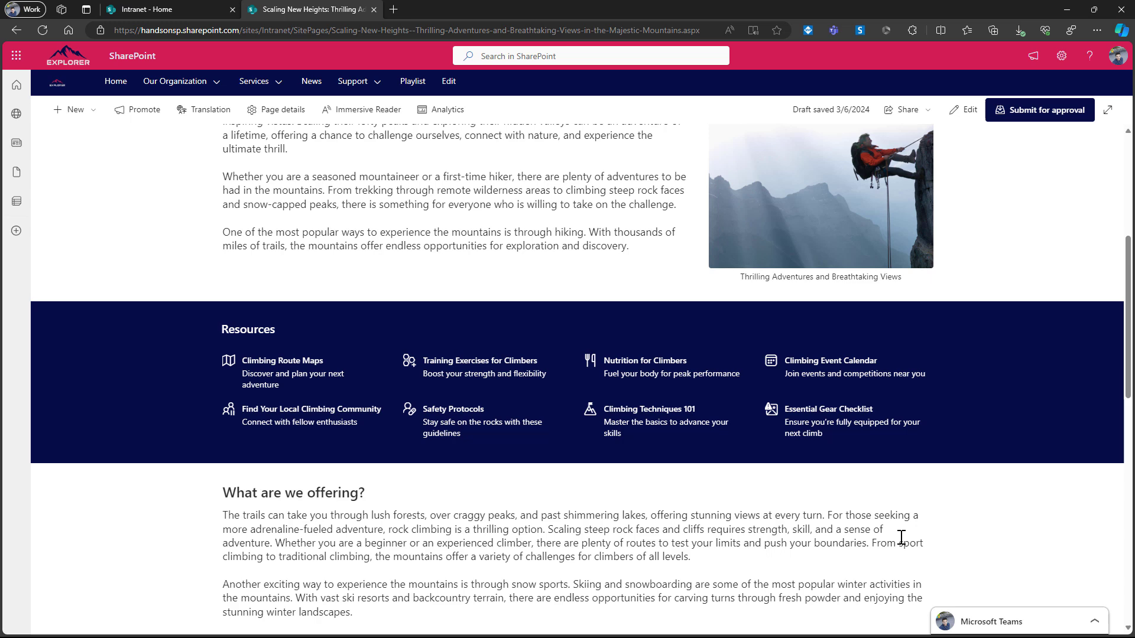
left_click(971, 118)
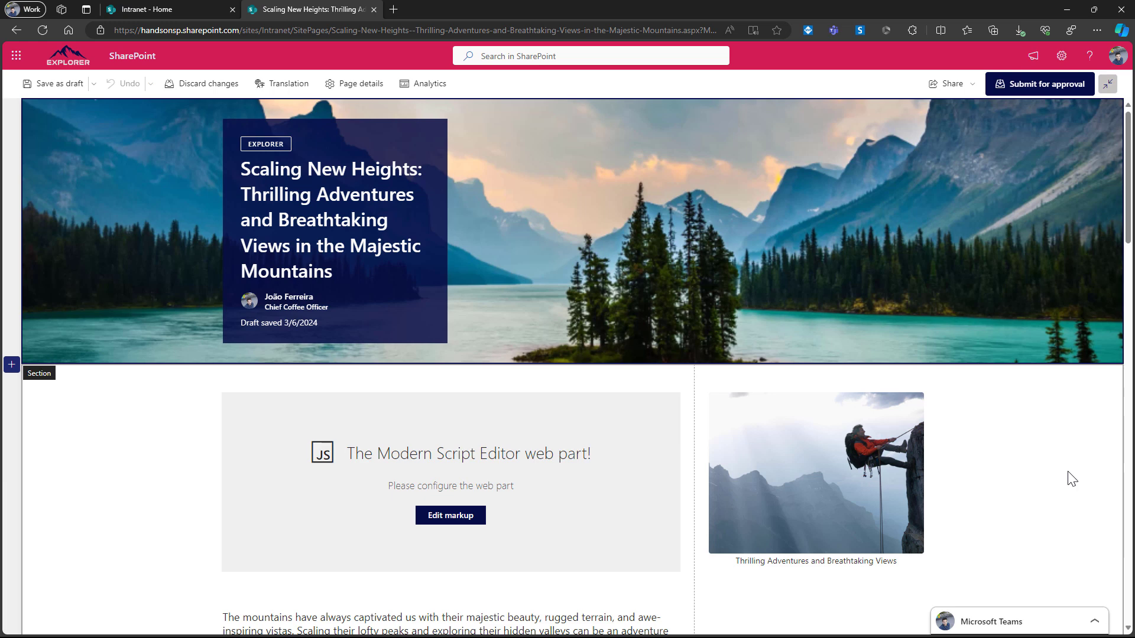
scroll(1072, 479, "down", 5)
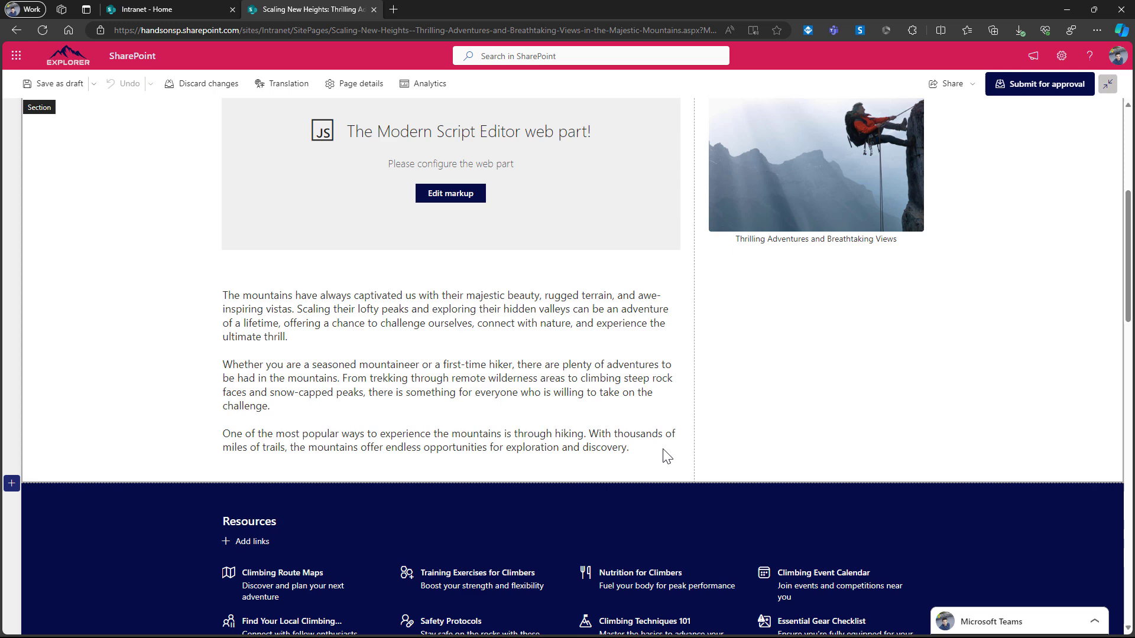
scroll(664, 456, "down", 3)
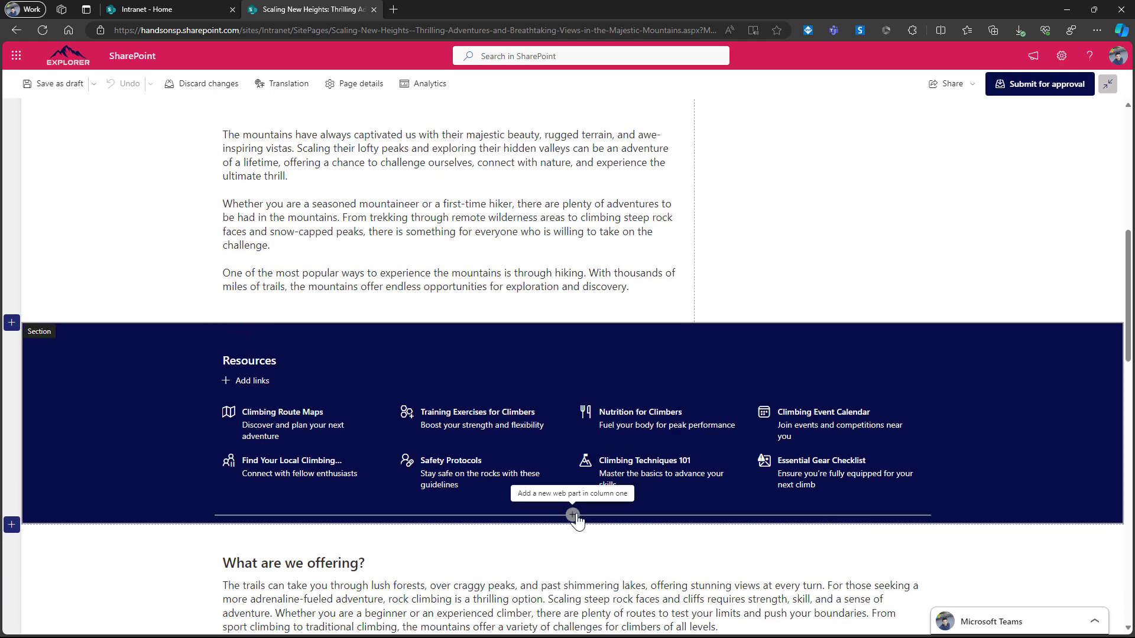
- Insert a Modern Script Editor web part beneath the Resources Quick Links
left_click(572, 516)
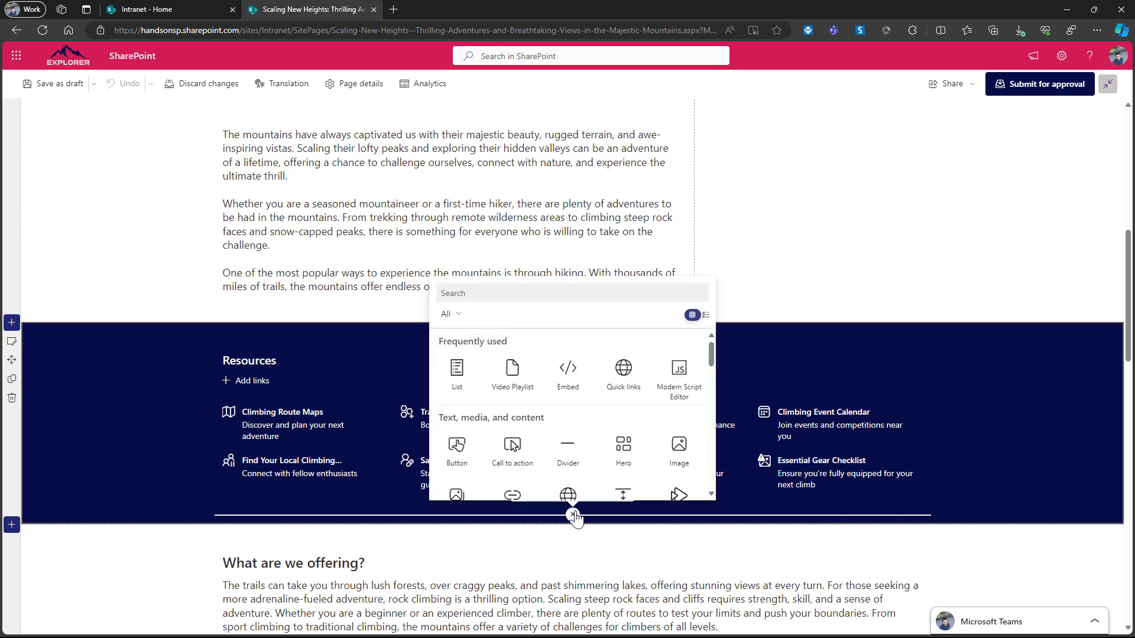
type("script")
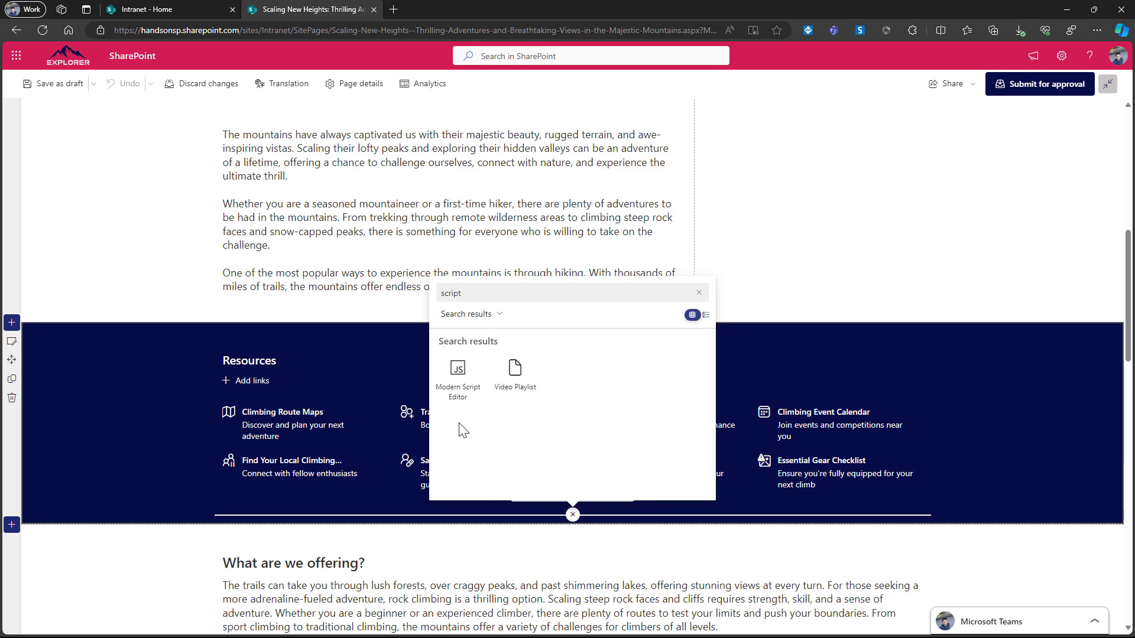
left_click(458, 399)
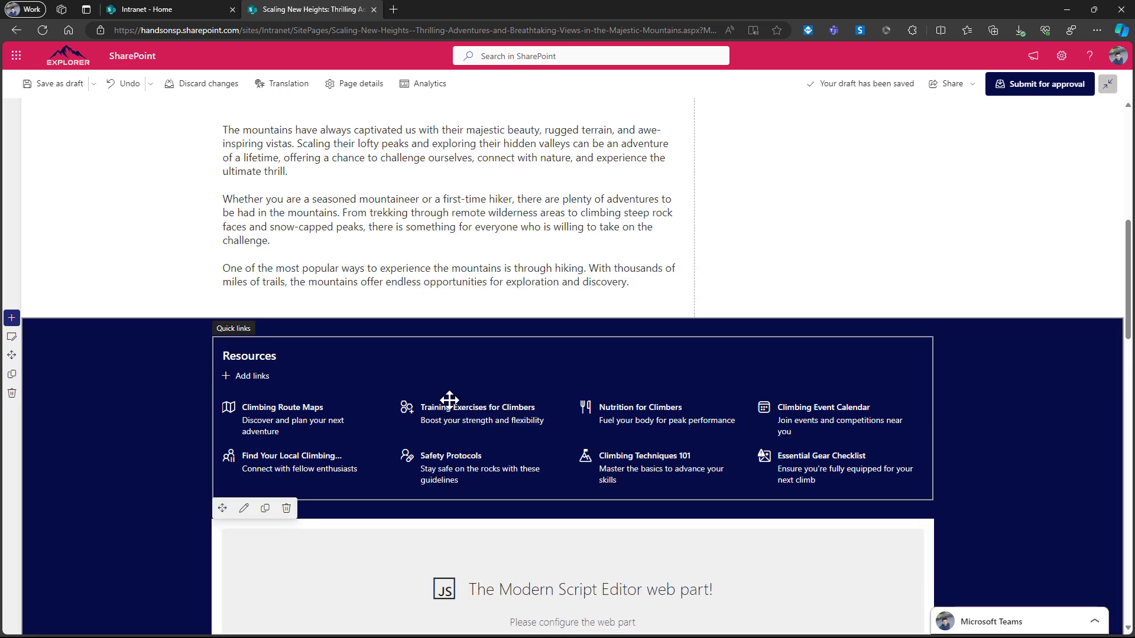
scroll(449, 400, "down", 4)
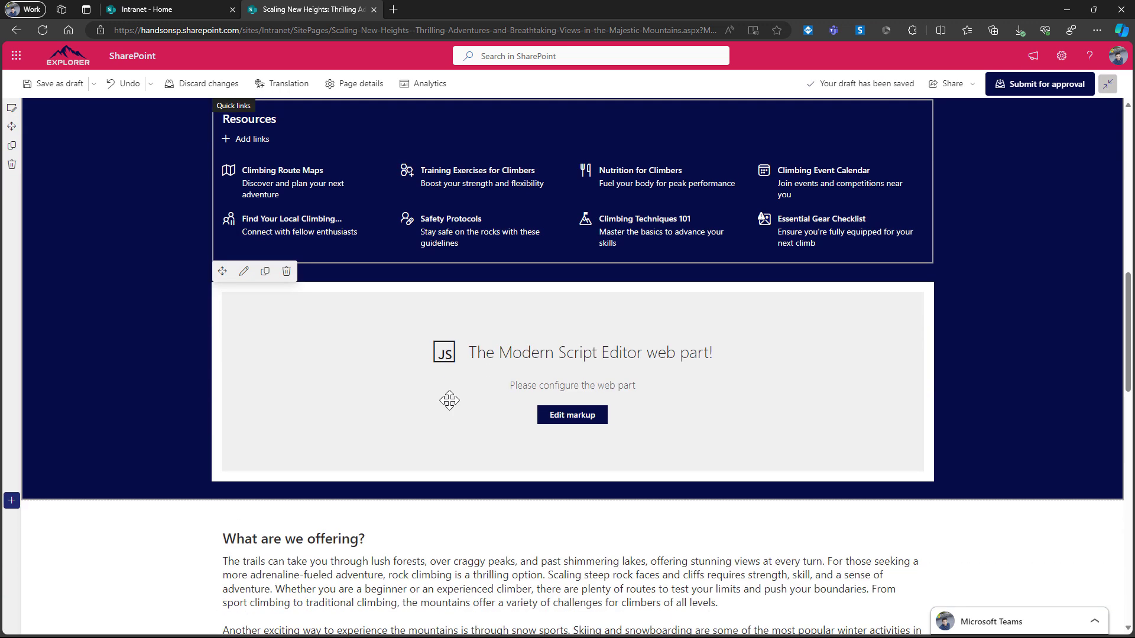
- Paste the saved 14-line snippet embedding a looping, muted, autoplaying China.mp4 video into the web part's HTML code
left_click(552, 415)
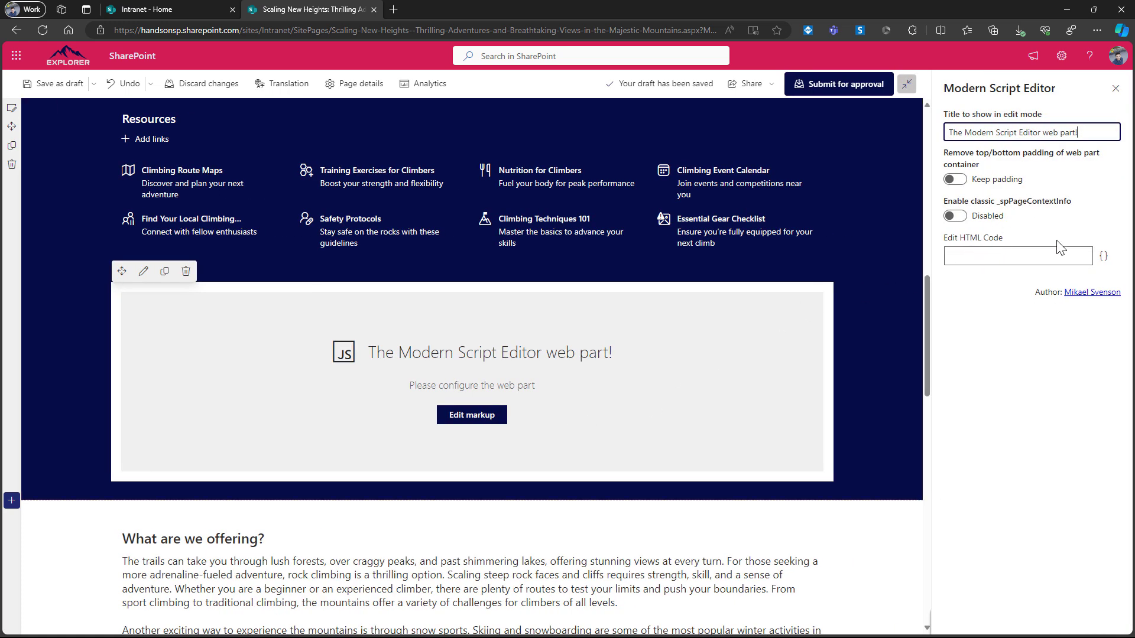
left_click(1102, 257)
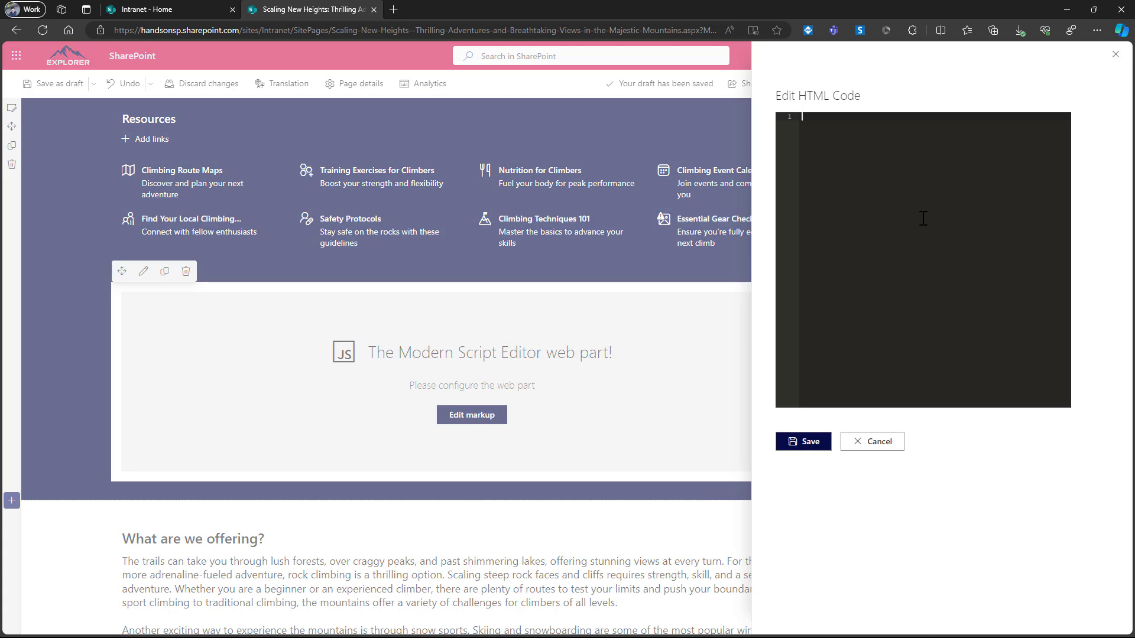
key("super+v")
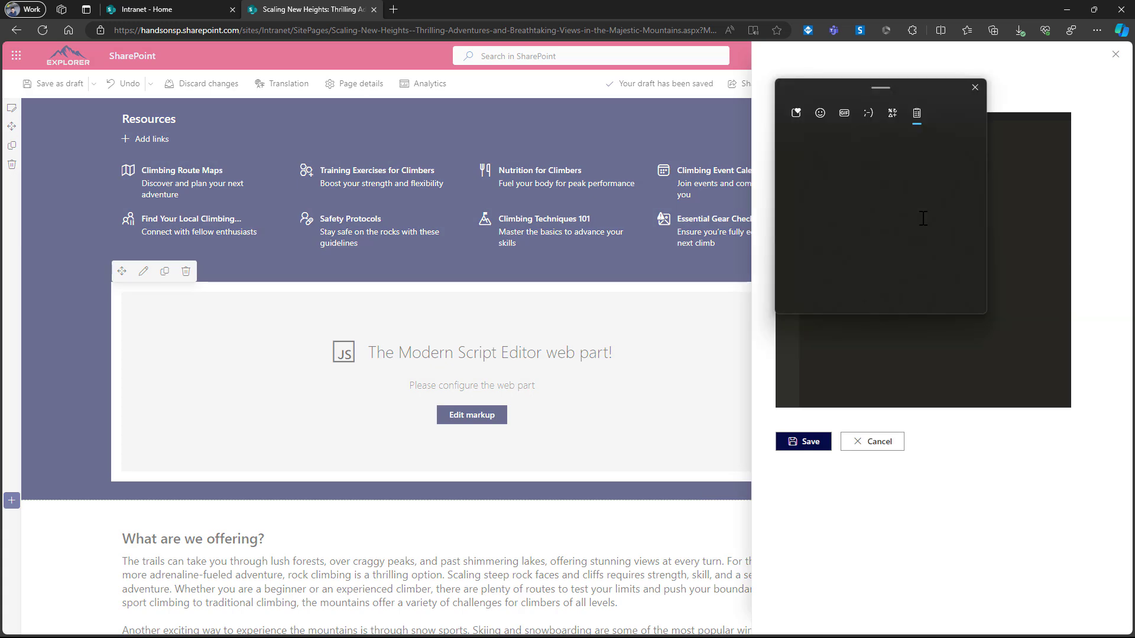
left_click(922, 215)
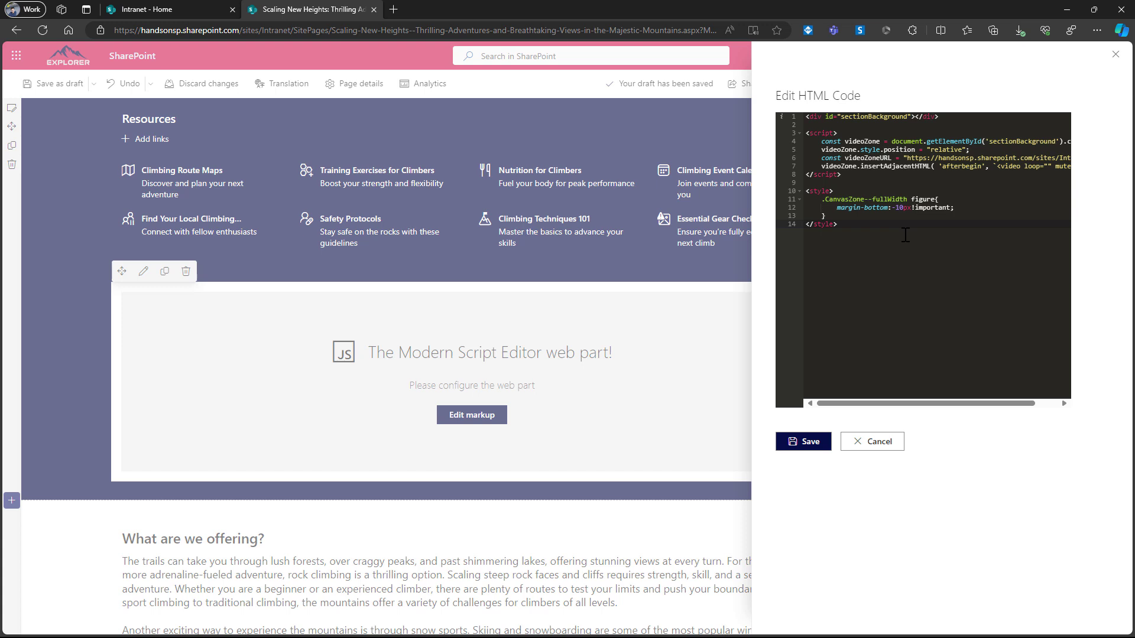
left_click(927, 119)
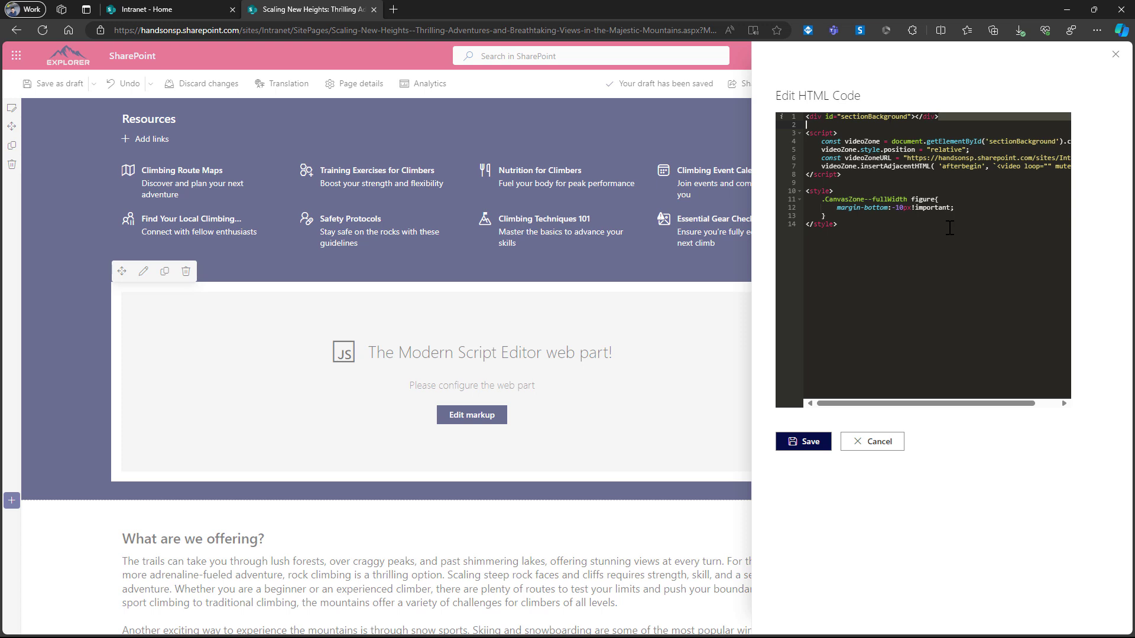
left_click_drag(1006, 404, 1050, 407)
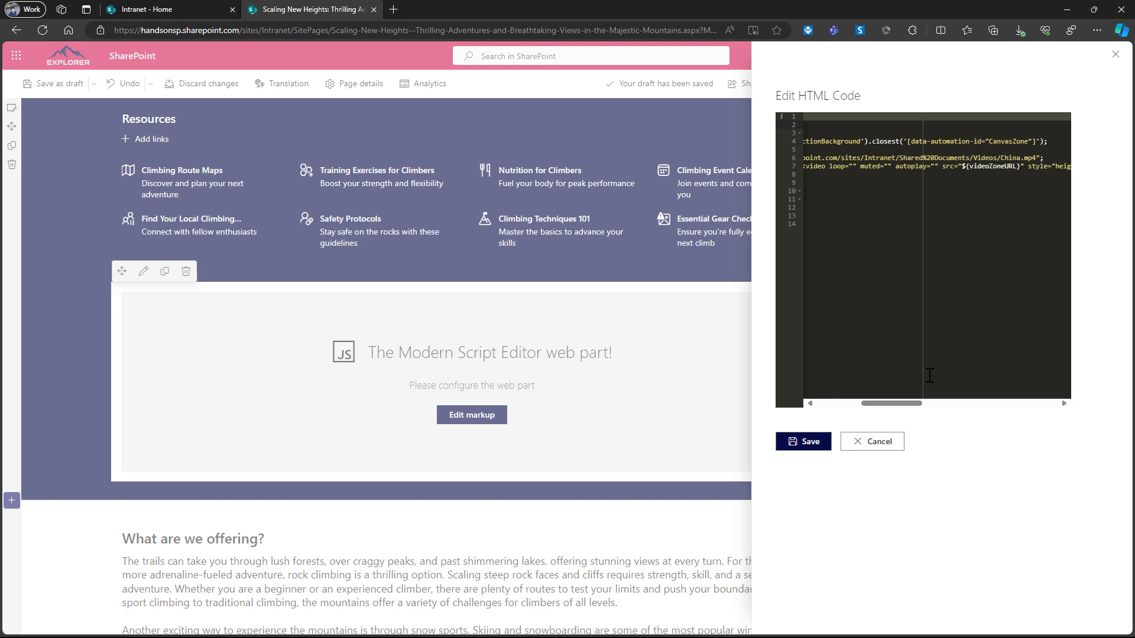
scroll(915, 177, "left", 5)
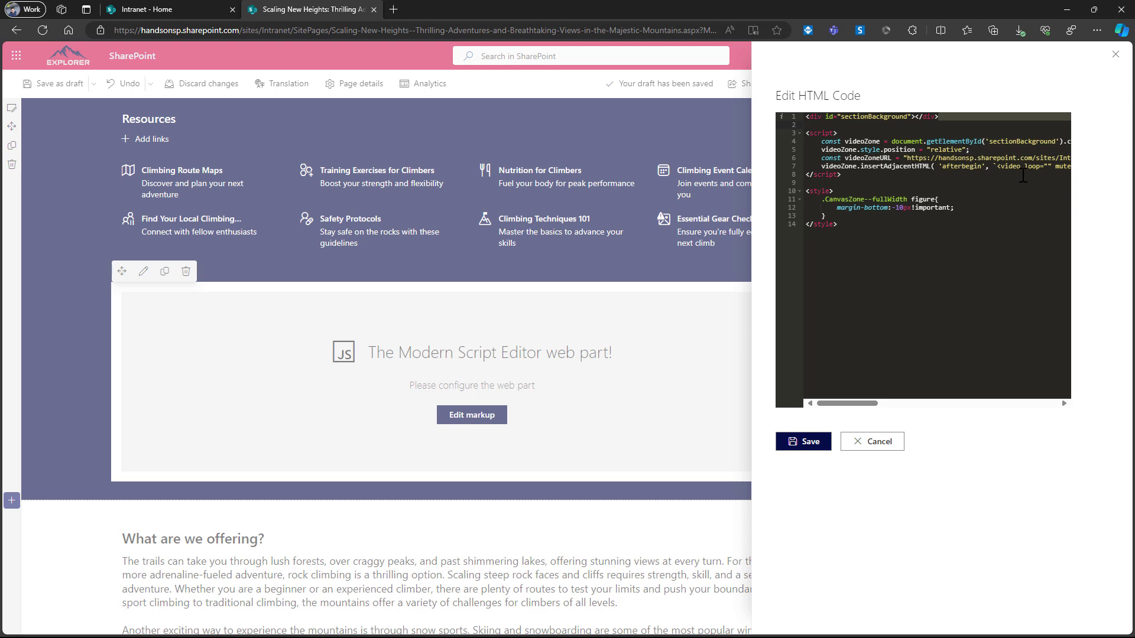
left_click_drag(859, 408, 868, 408)
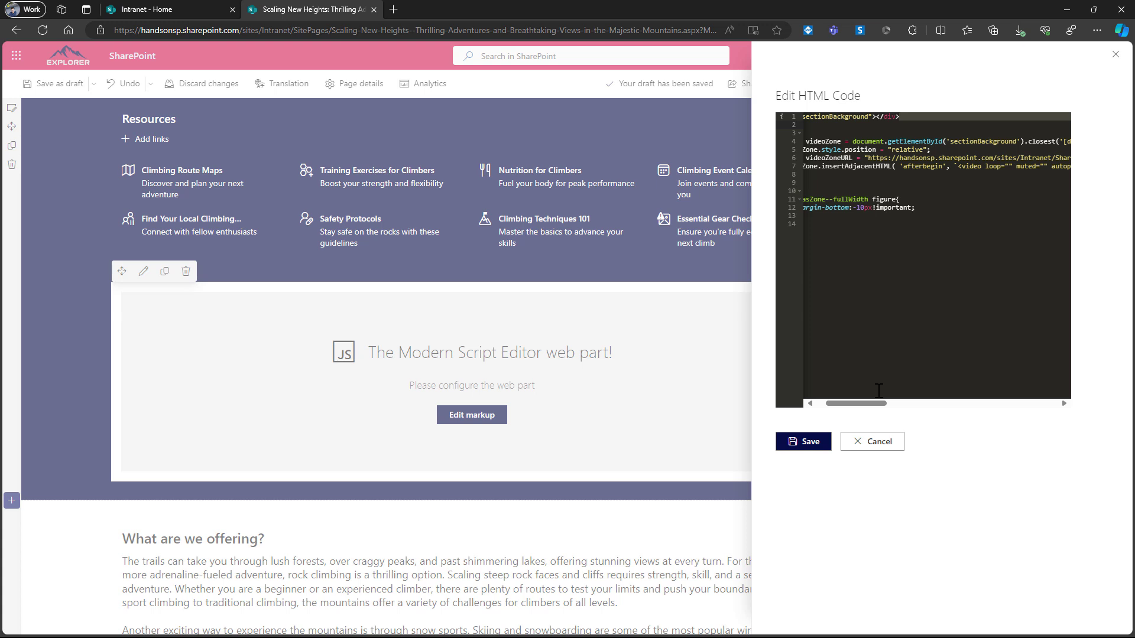
- Apply the HTML code, close the script editor pane and save the page as a draft
left_click(816, 444)
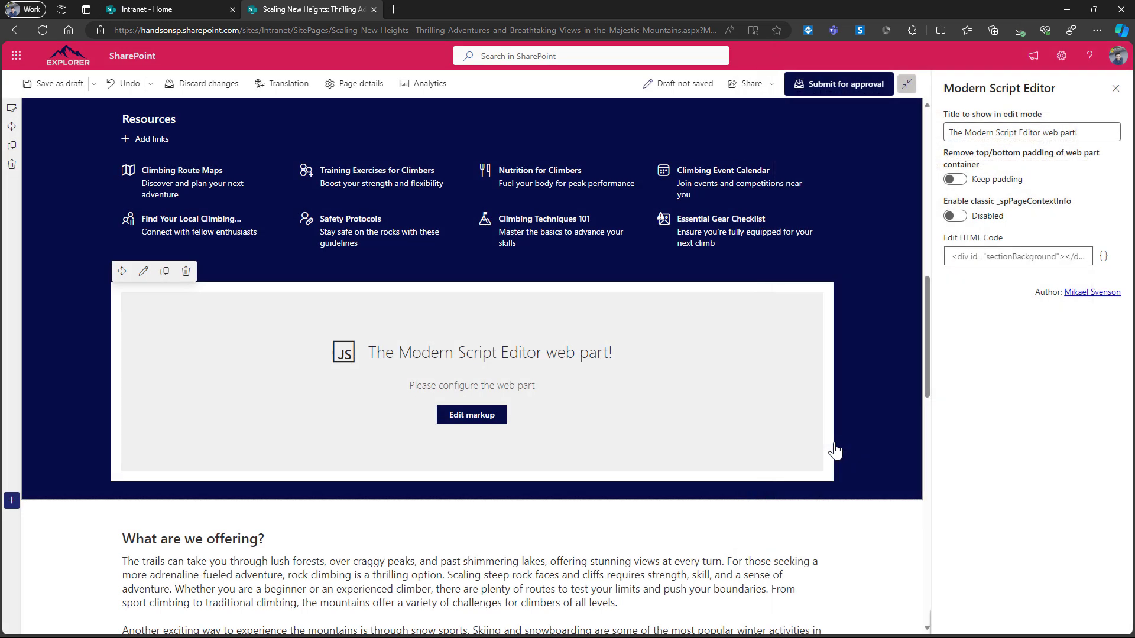
left_click(114, 245)
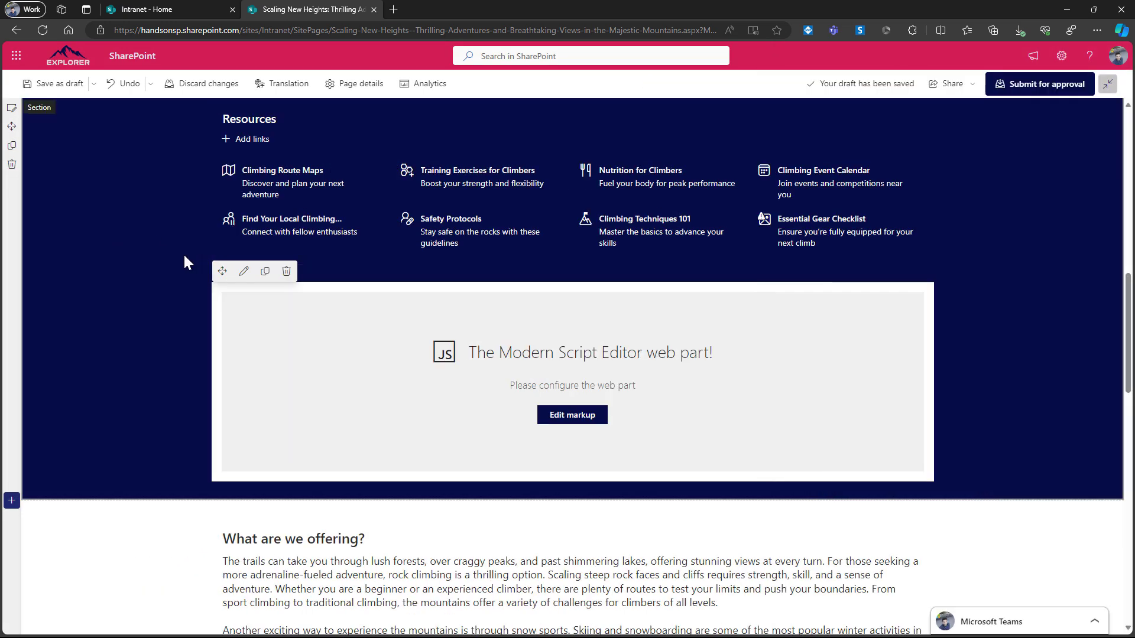
left_click(60, 83)
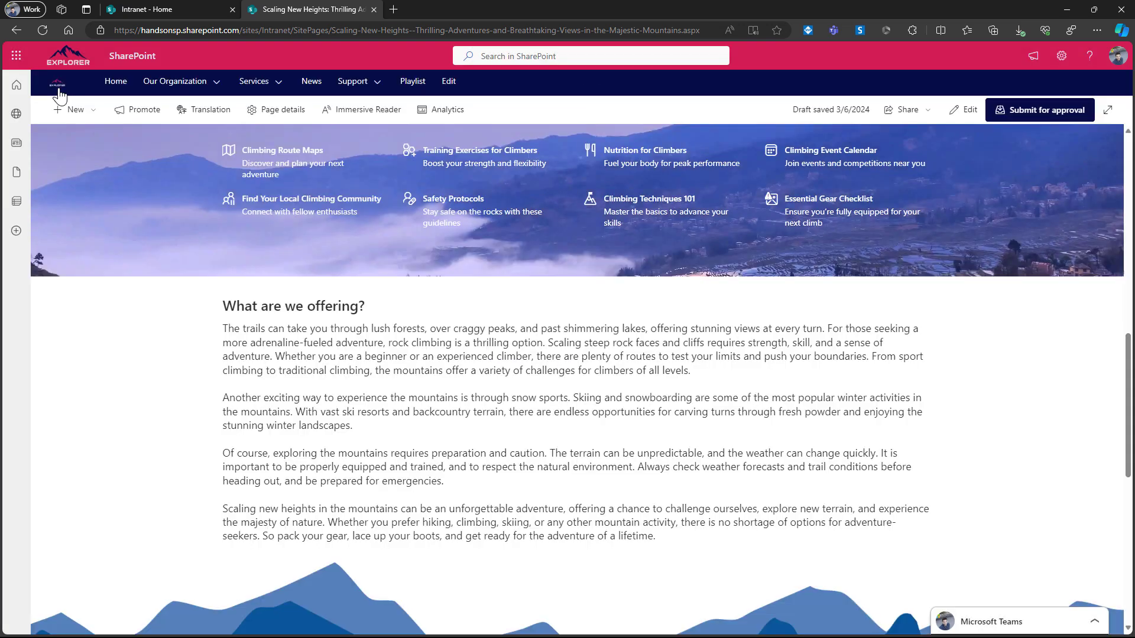
- Reload the page in reading mode to view the Resources video background
scroll(528, 342, "up", 3)
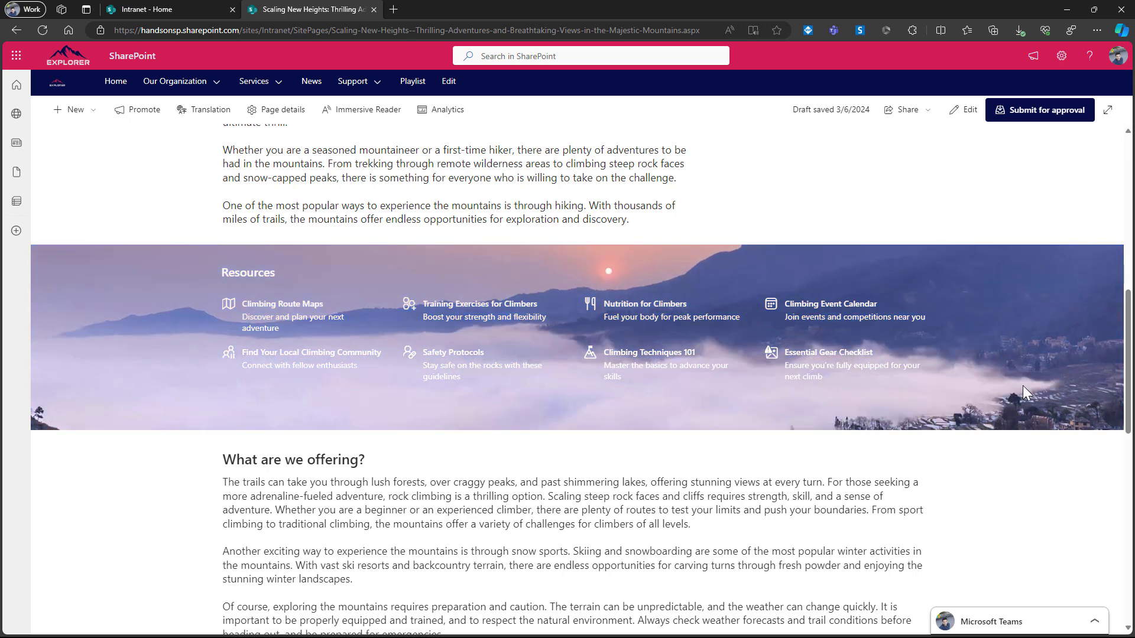
scroll(1020, 387, "up", 1)
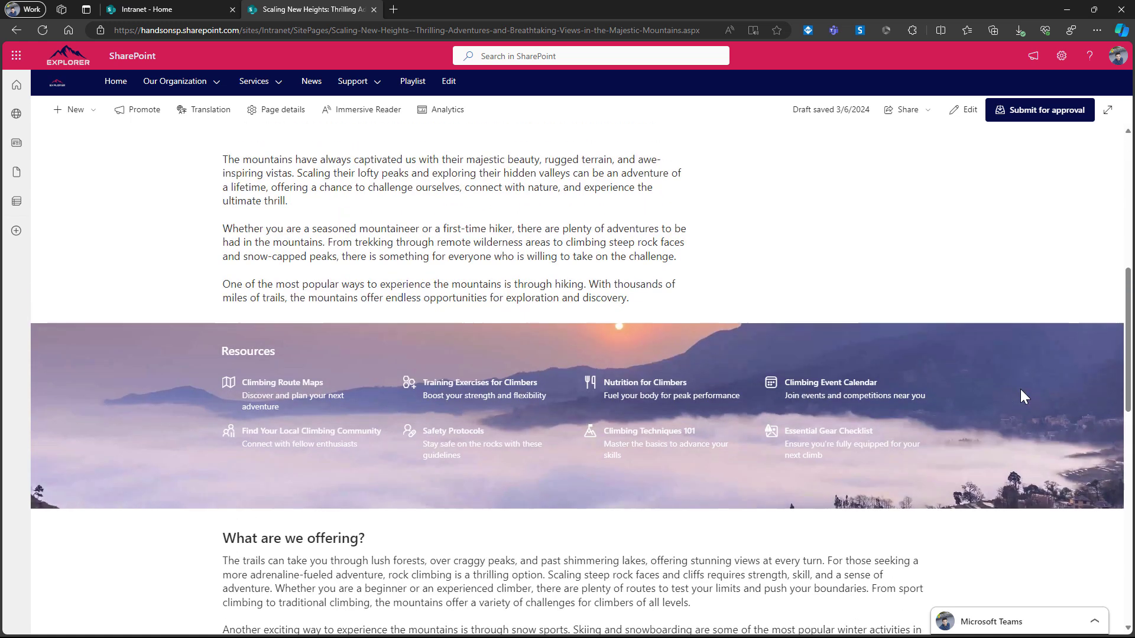
key("F5")
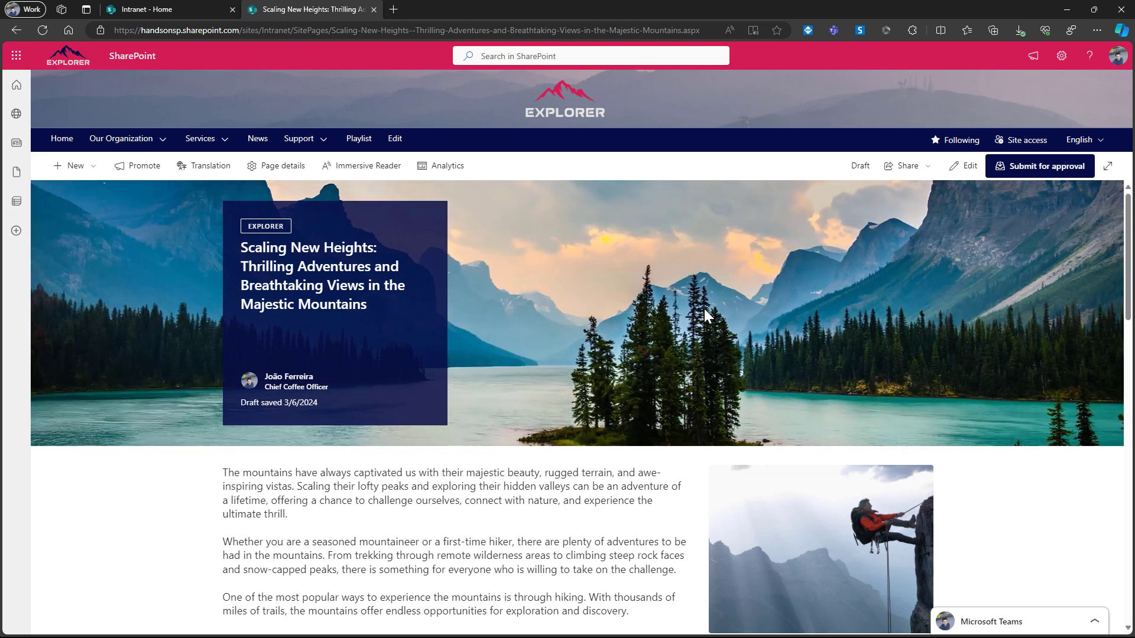
scroll(679, 403, "down", 3)
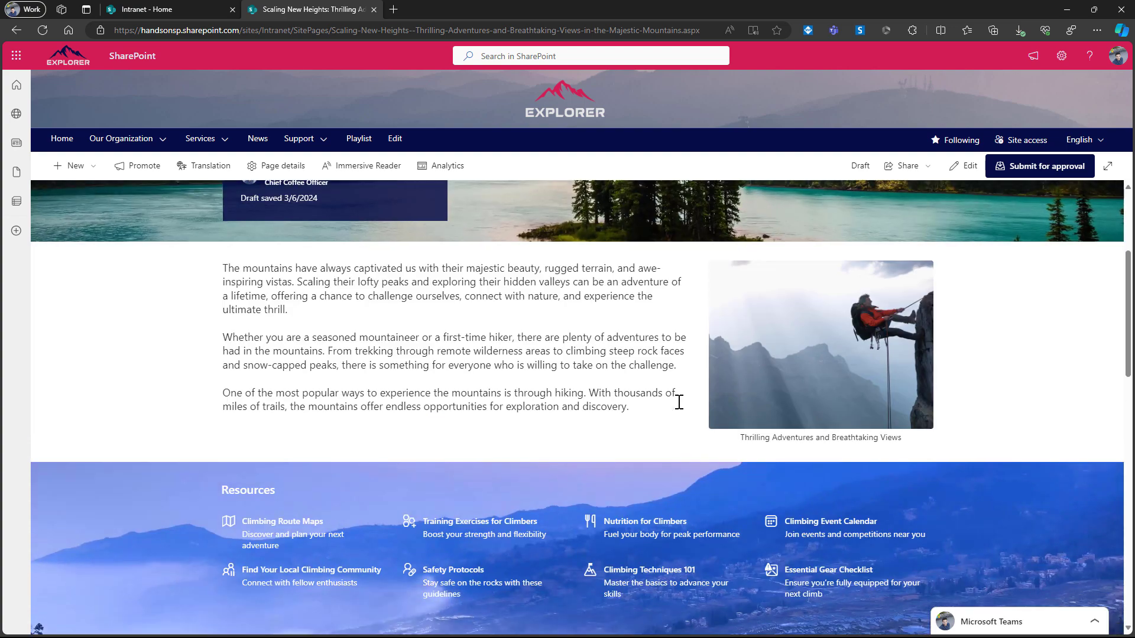
scroll(679, 403, "down", 3)
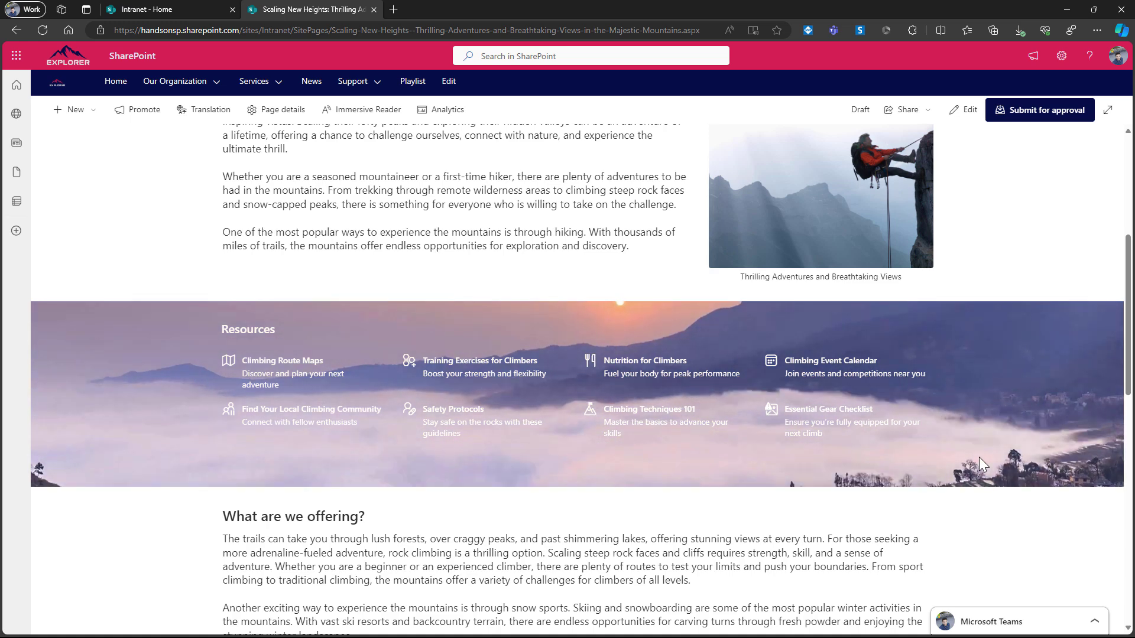
scroll(924, 458, "down", 1)
scroll(924, 458, "down", 3)
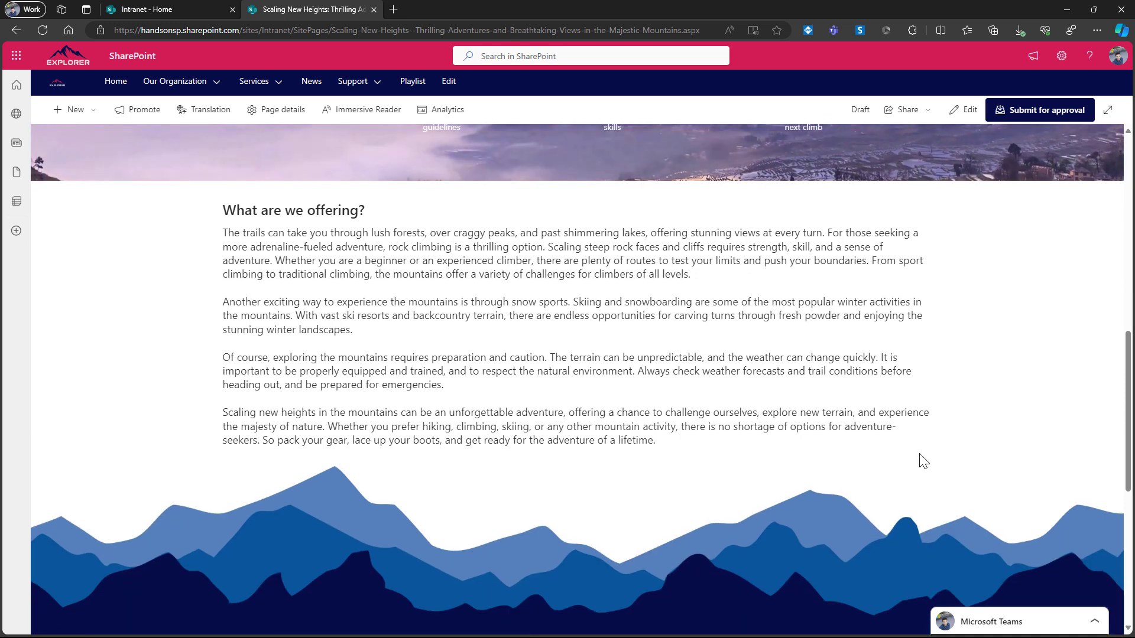
scroll(916, 456, "down", 1)
scroll(824, 453, "down", 1)
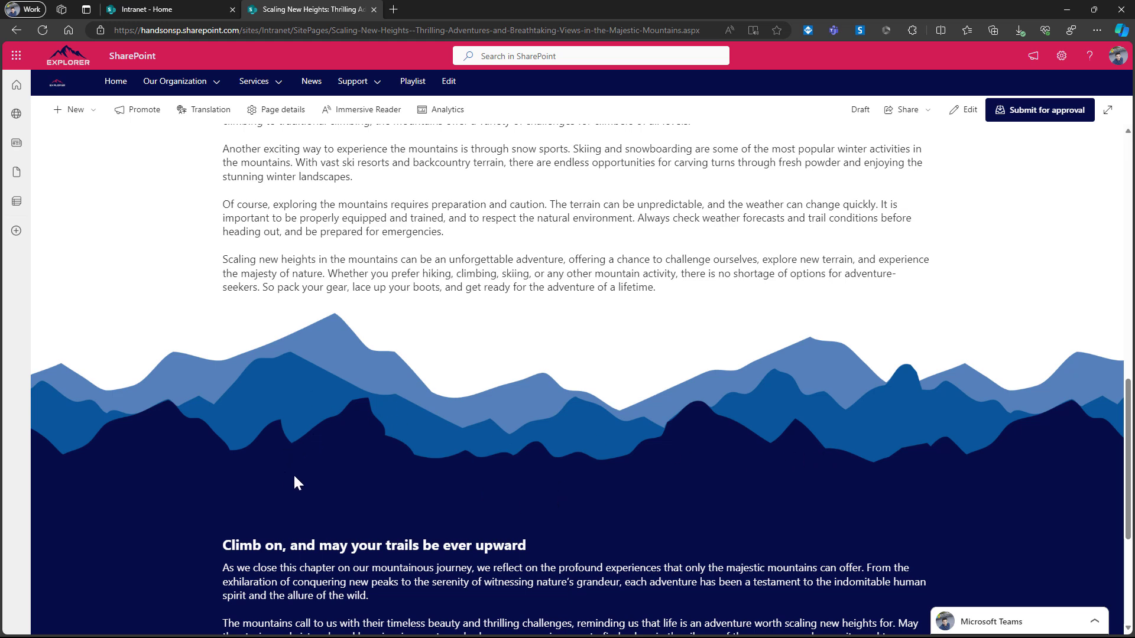
scroll(992, 493, "down", 1)
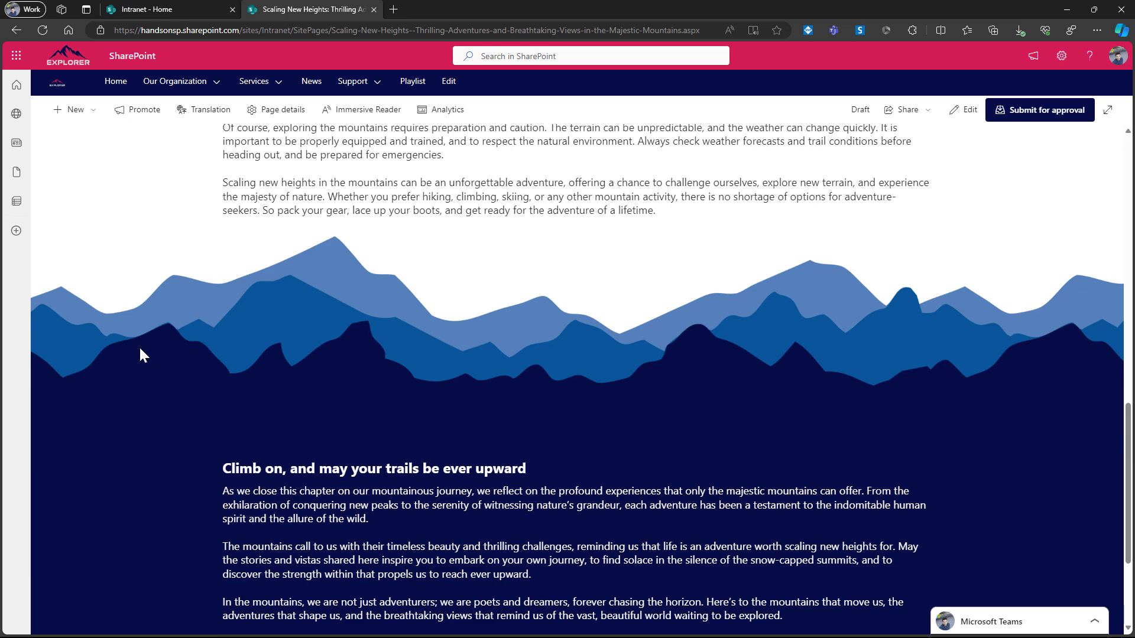
scroll(408, 382, "down", 1)
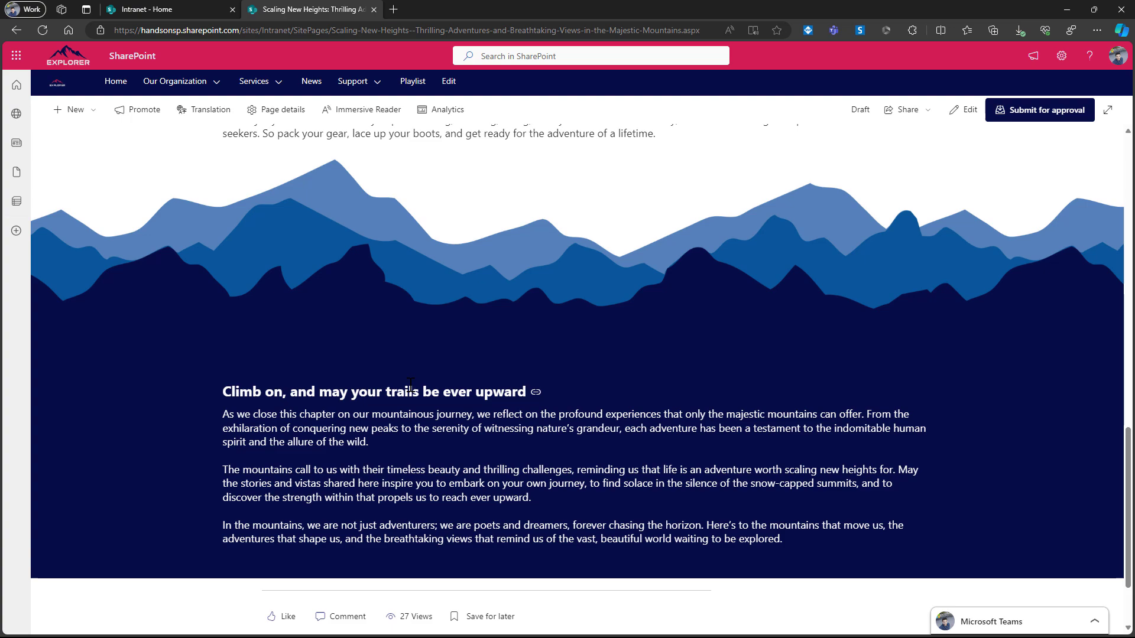
scroll(410, 384, "up", 10)
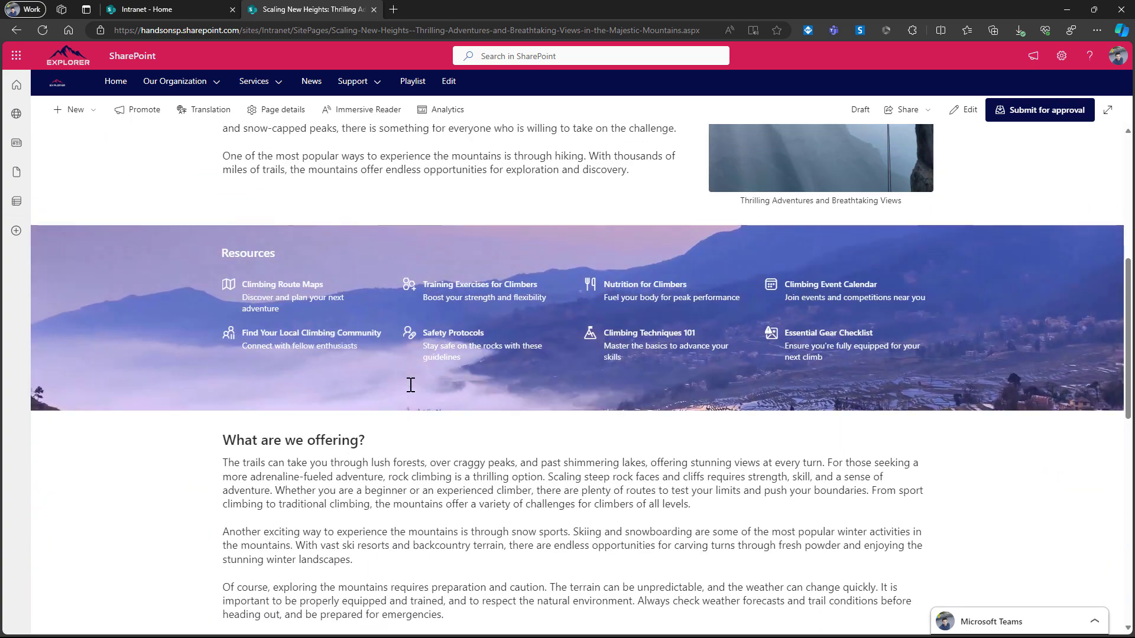
scroll(411, 385, "up", 8)
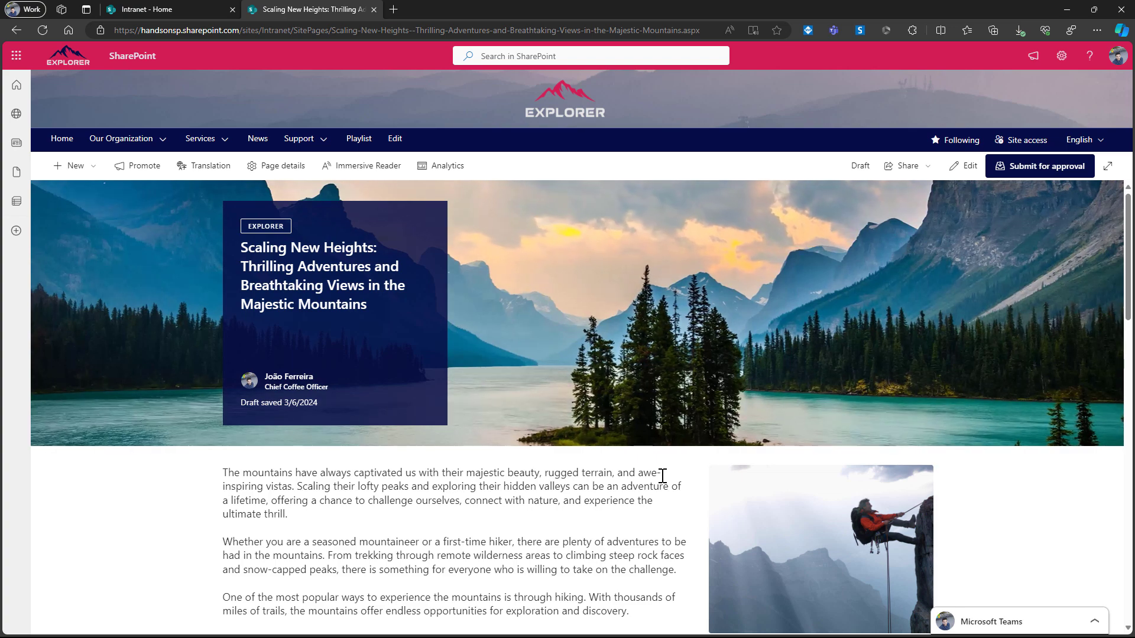
scroll(480, 542, "down", 15)
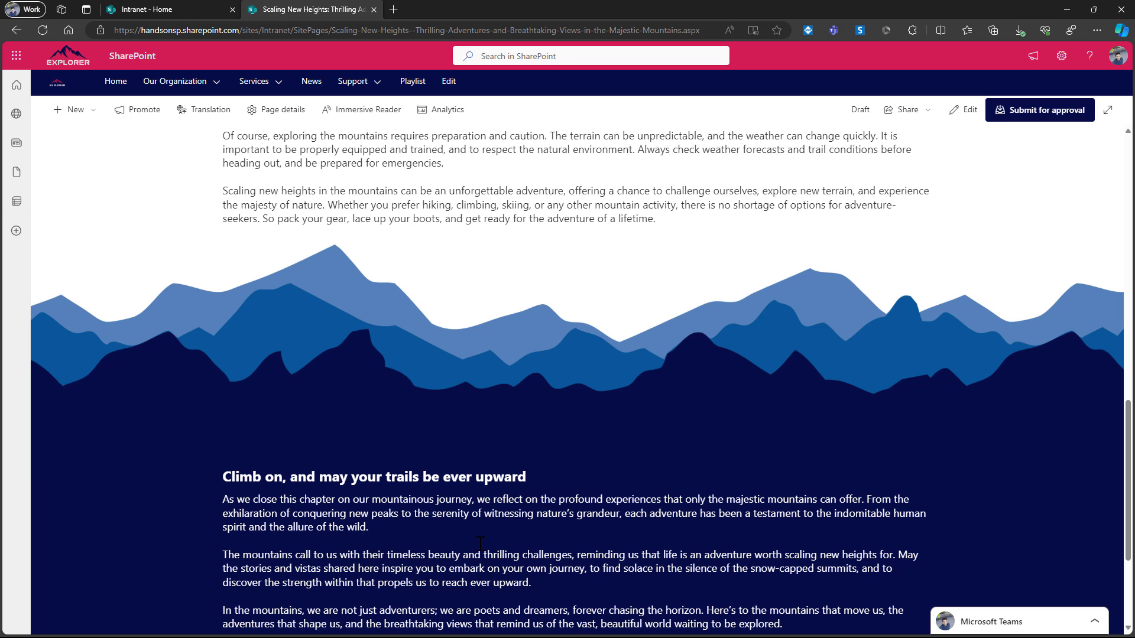
scroll(397, 516, "down", 1)
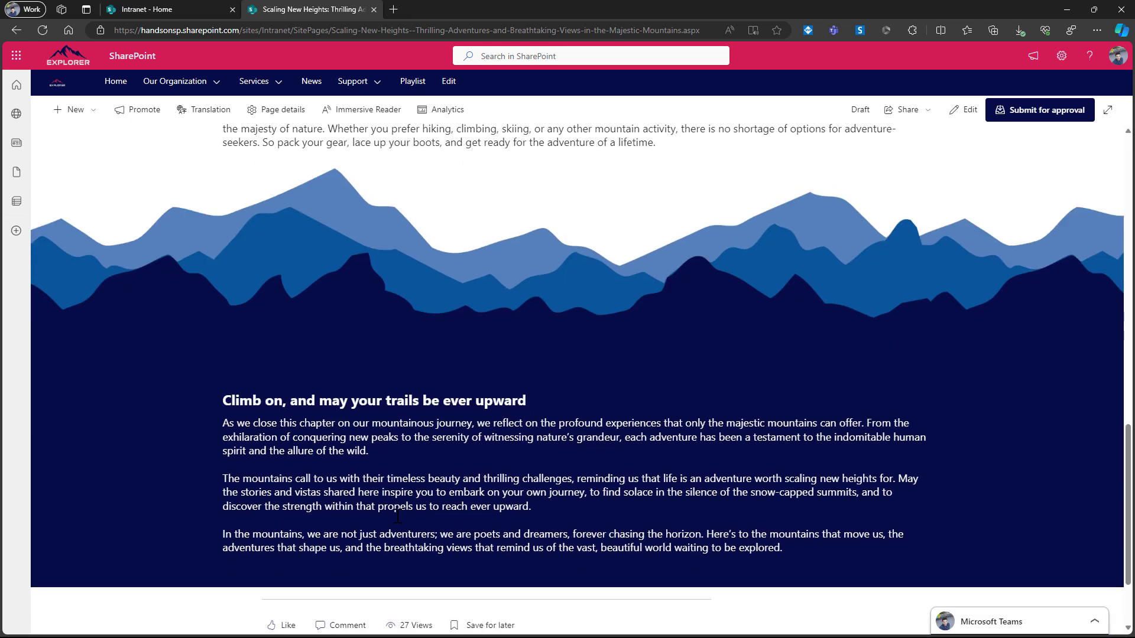